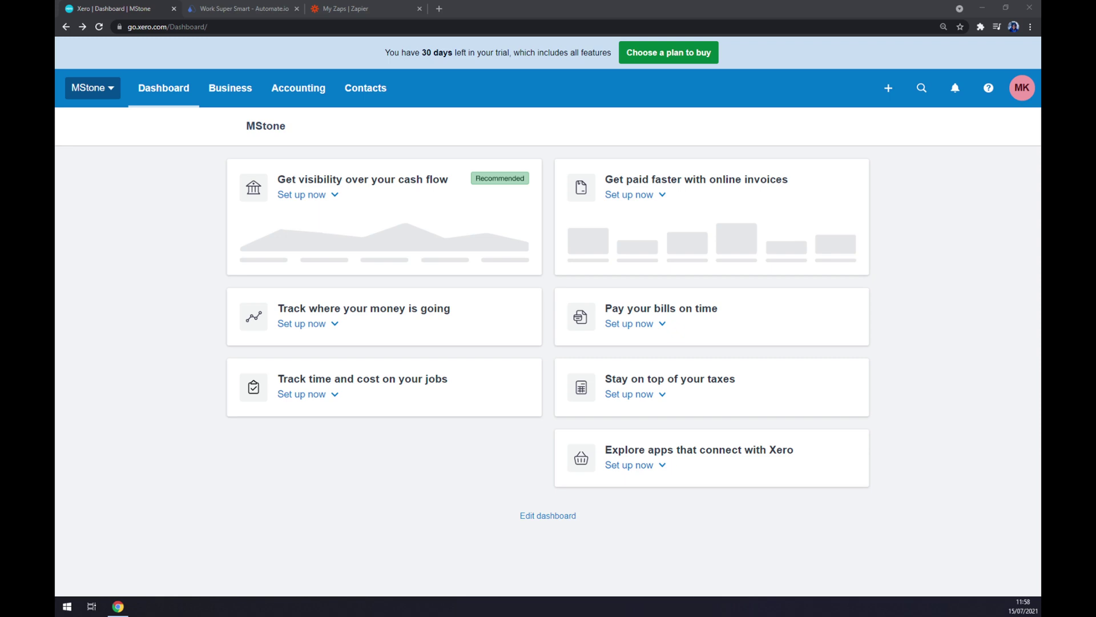
- Leave the Xero dashboard and bring up the Automate.io homepage in the browser
click(200, 142)
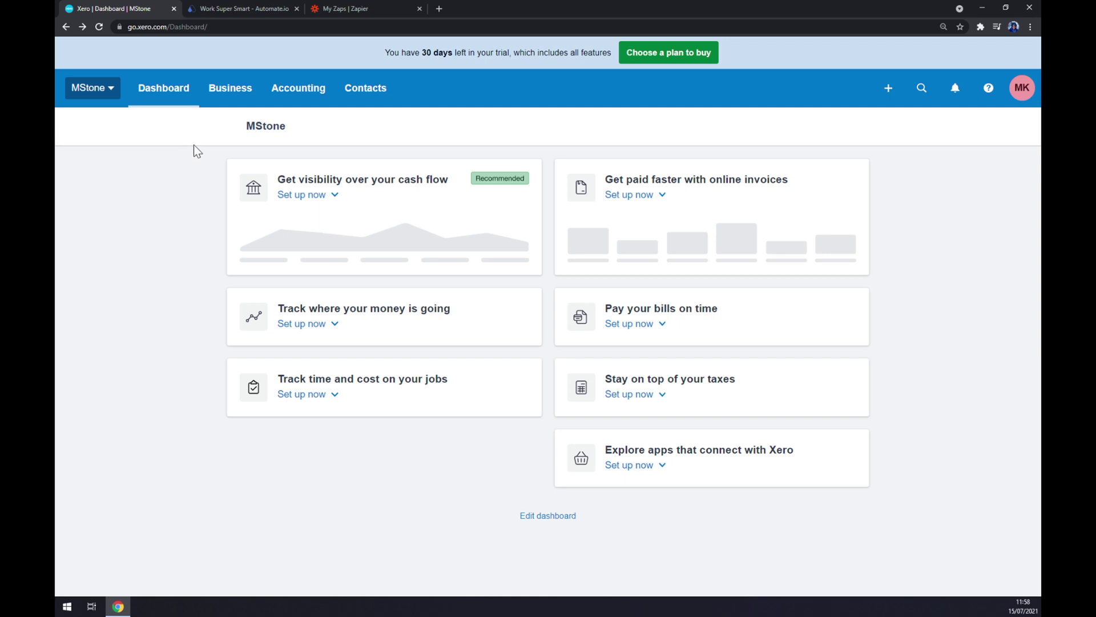
click(236, 9)
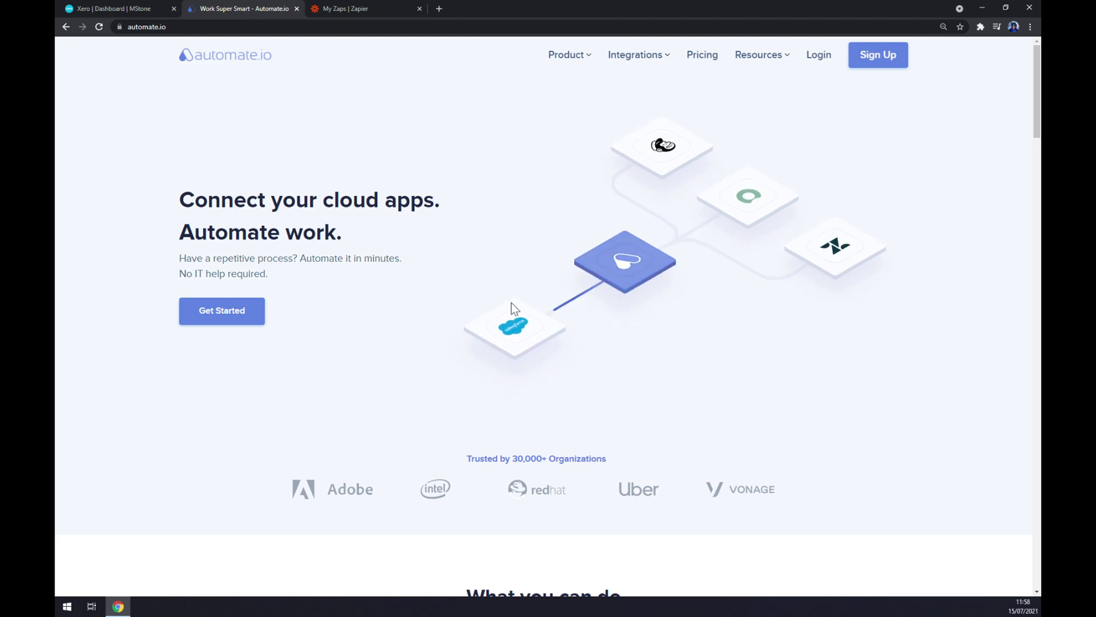
- Search the full Automate.io app integrations list for 'xero' and open the Xero integrations page
mouse_move(630, 64)
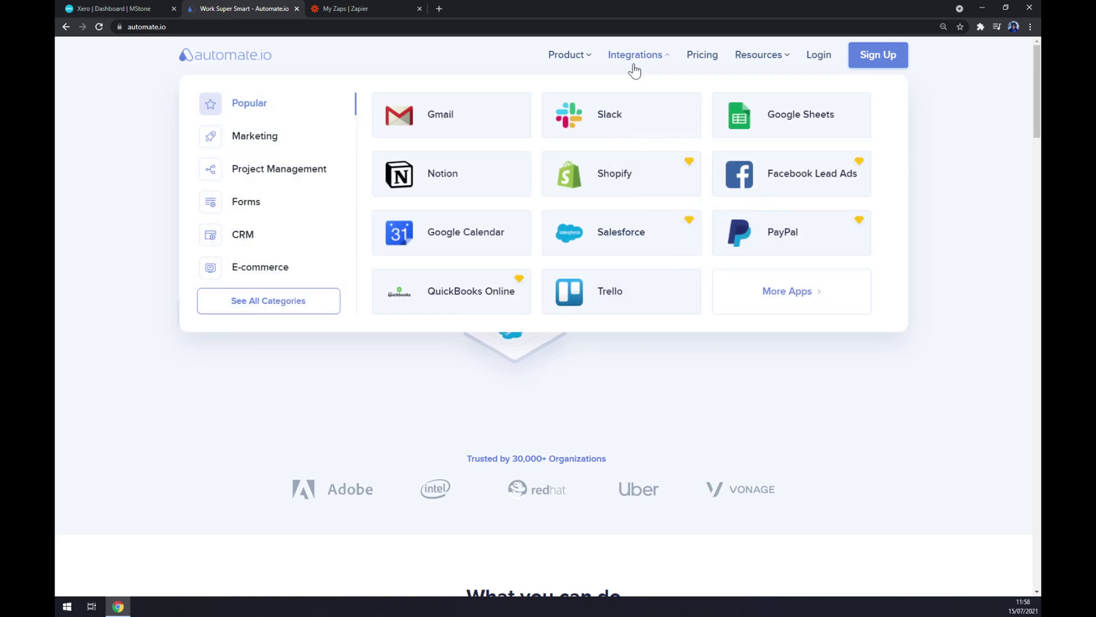
click(241, 311)
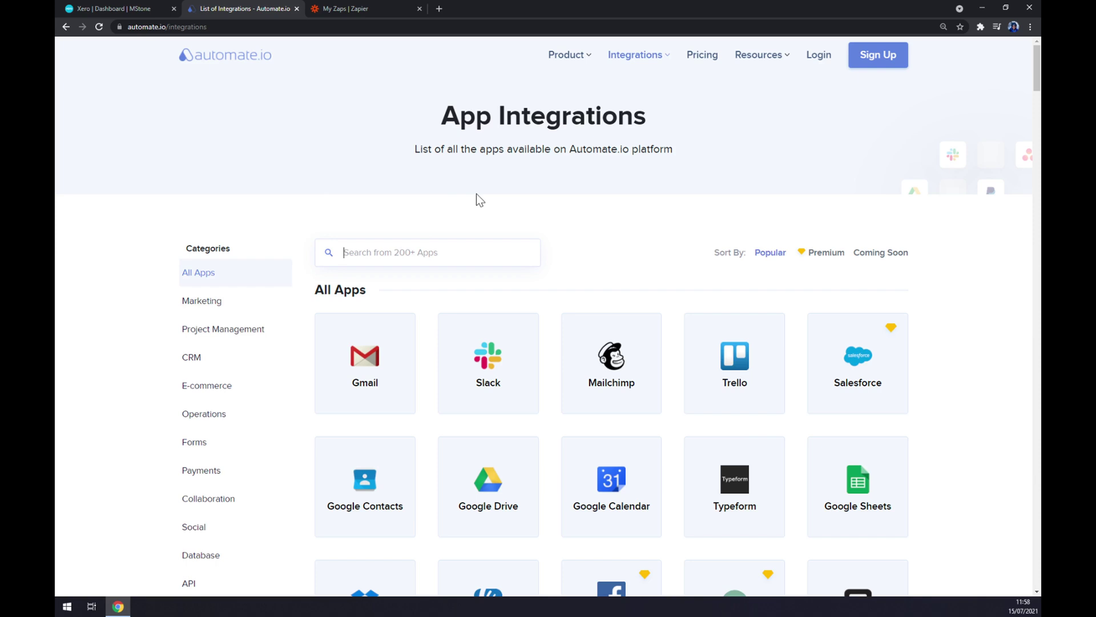
text(xero)
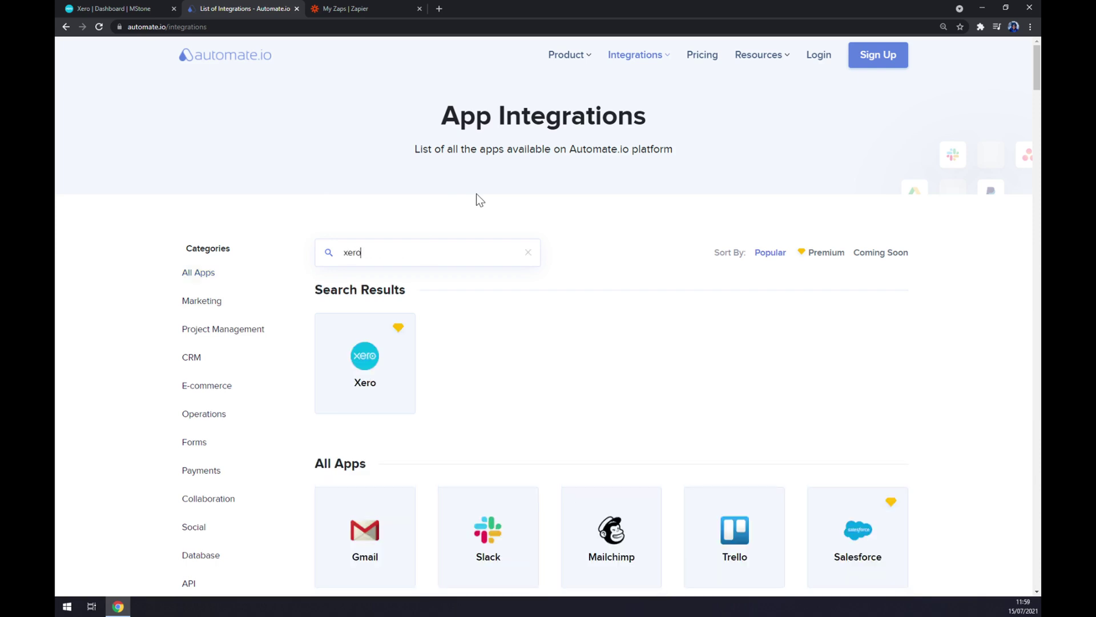
click(379, 372)
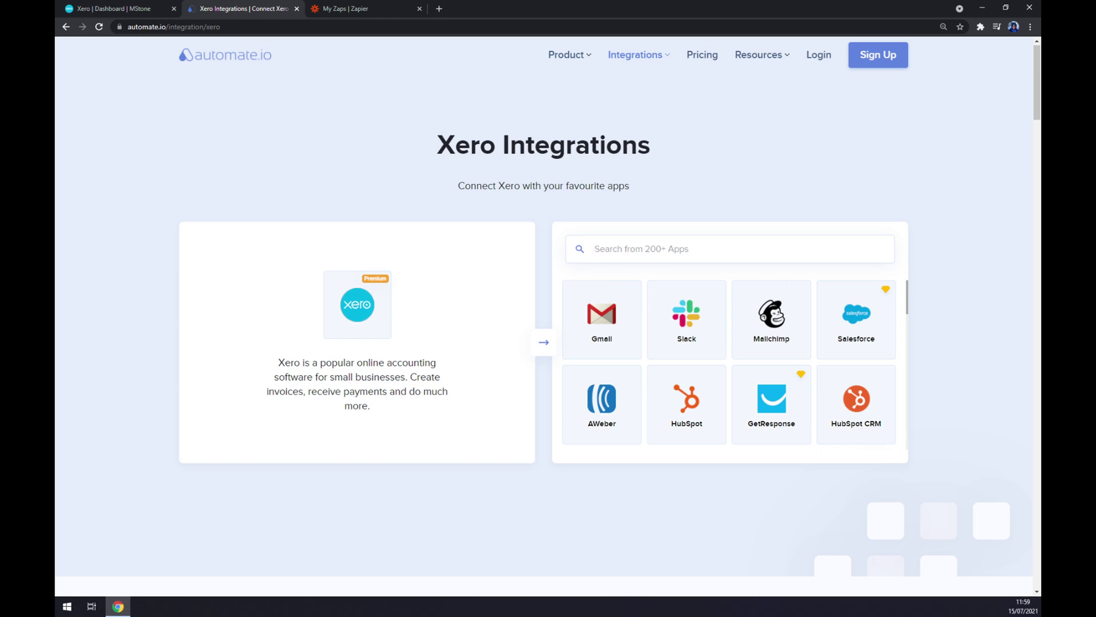
- Search 'sheets' to open the Google Sheets and Xero integration page and scroll to Create your own Integration
text(sheets)
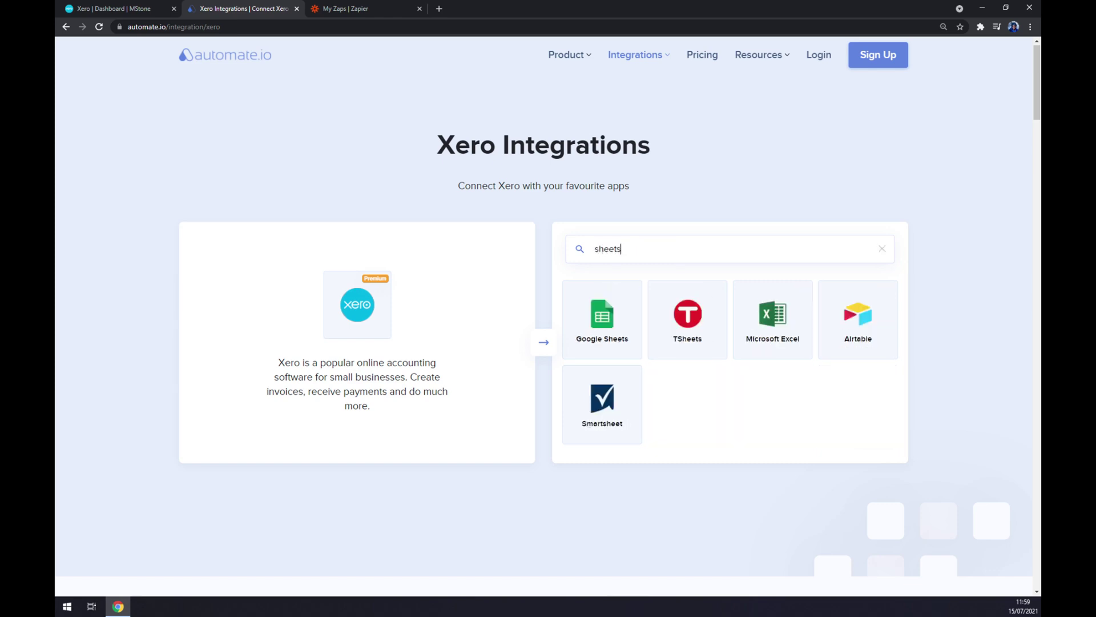
click(586, 332)
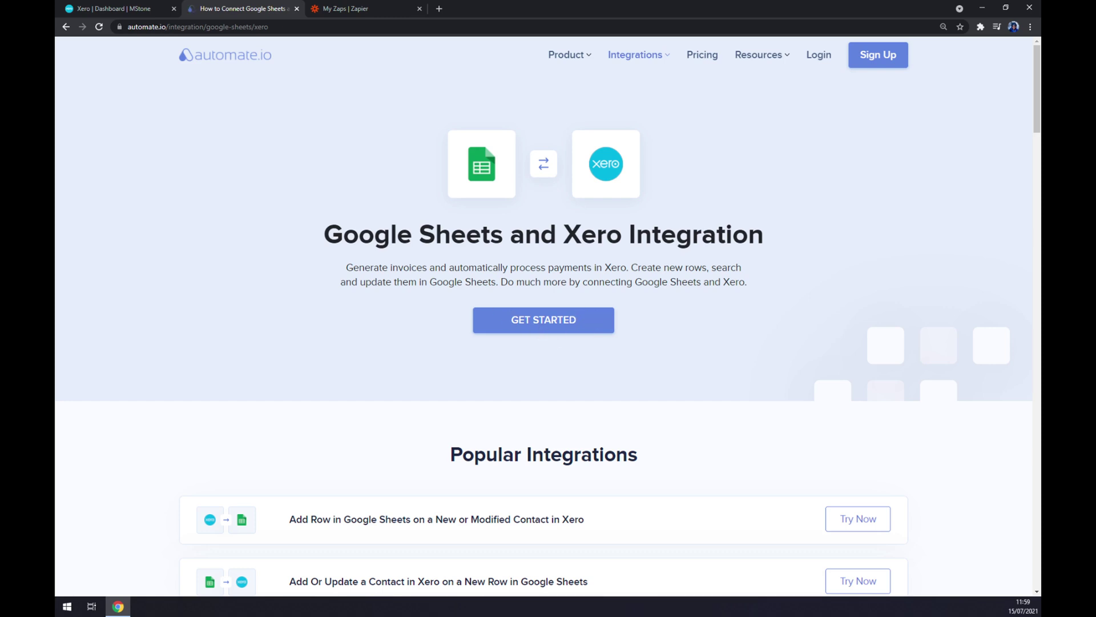
scroll(336, 271, down, 3)
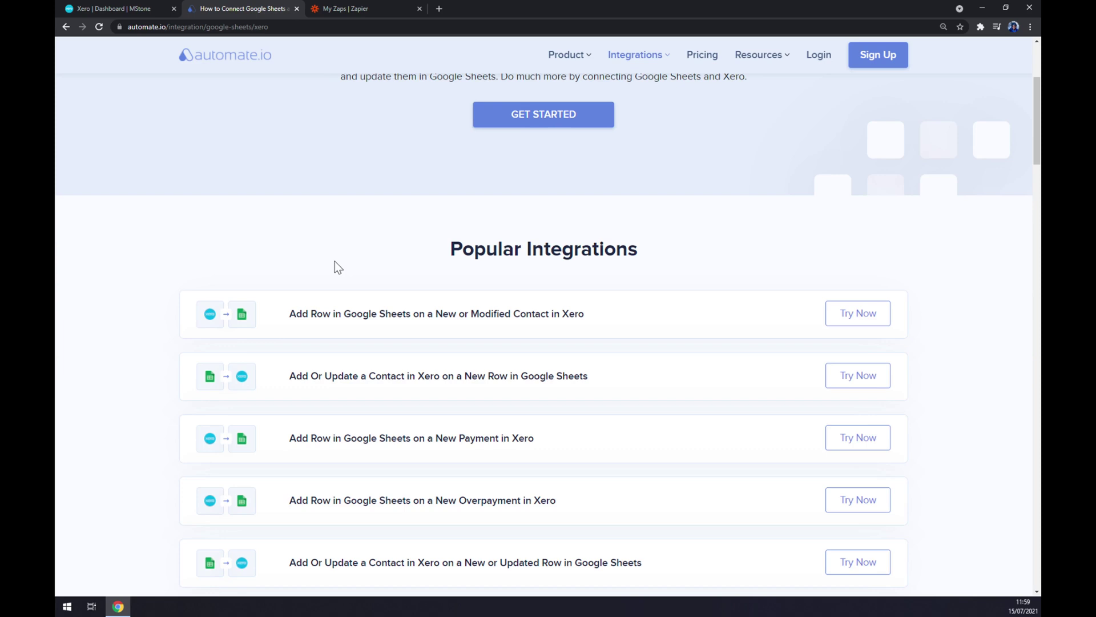
scroll(335, 262, down, 1)
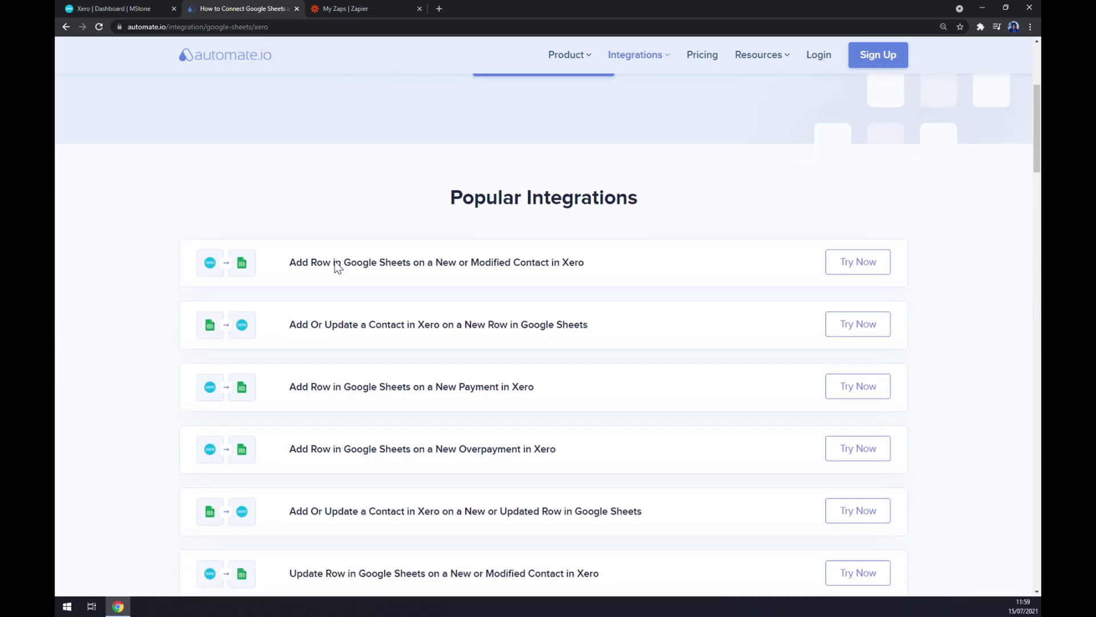
scroll(334, 265, down, 2)
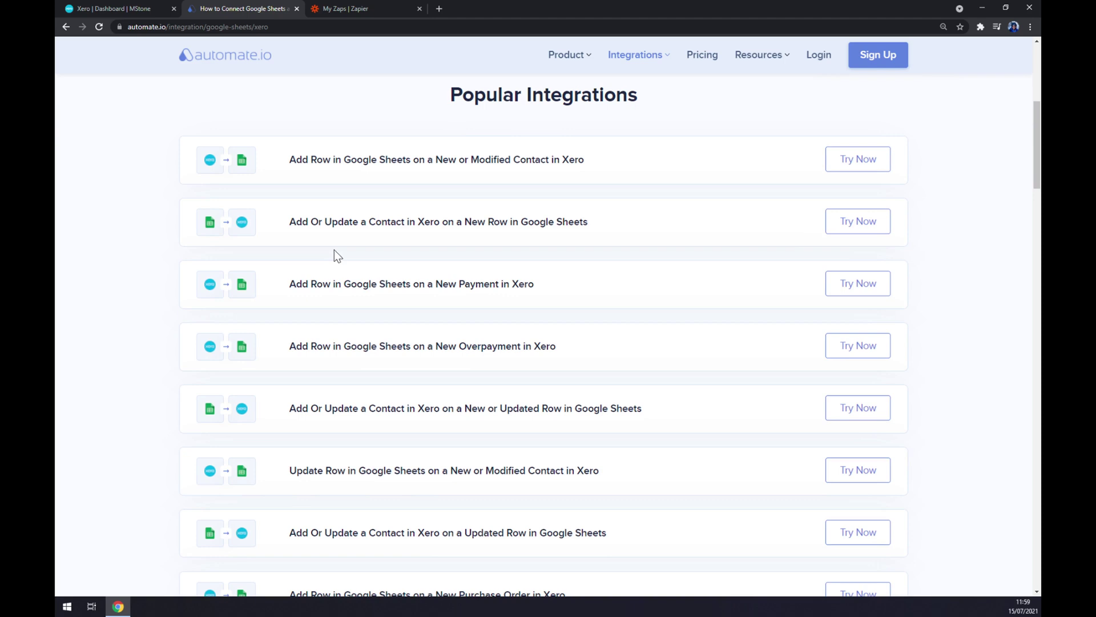
scroll(334, 254, down, 7)
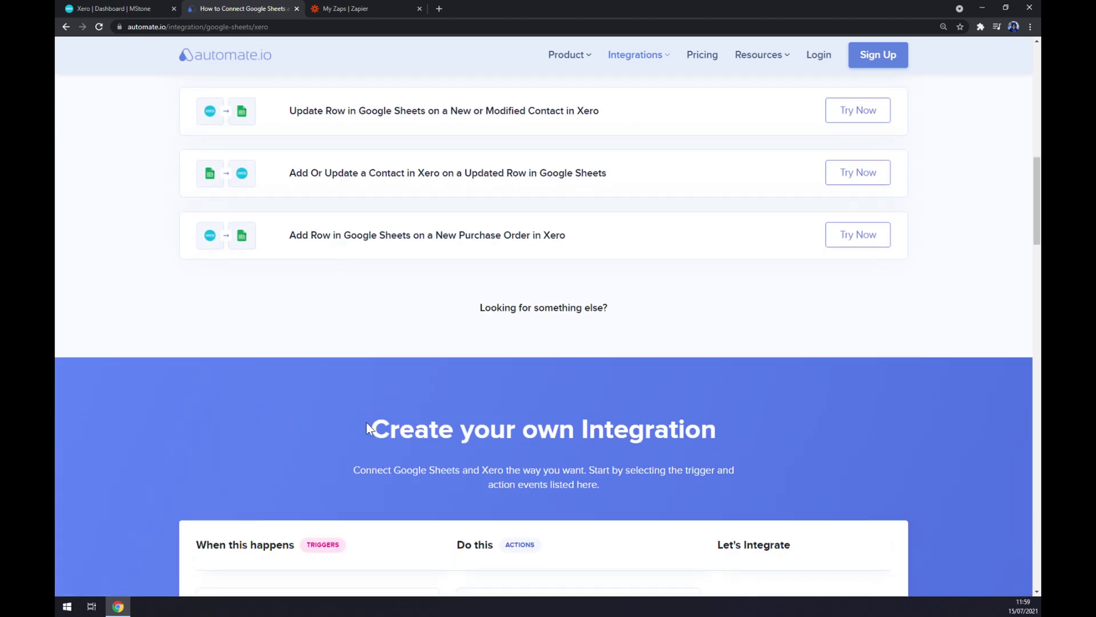
- Choose New or Modified Contact as the Xero trigger for the integration
drag(367, 429, 798, 435)
scroll(507, 232, down, 7)
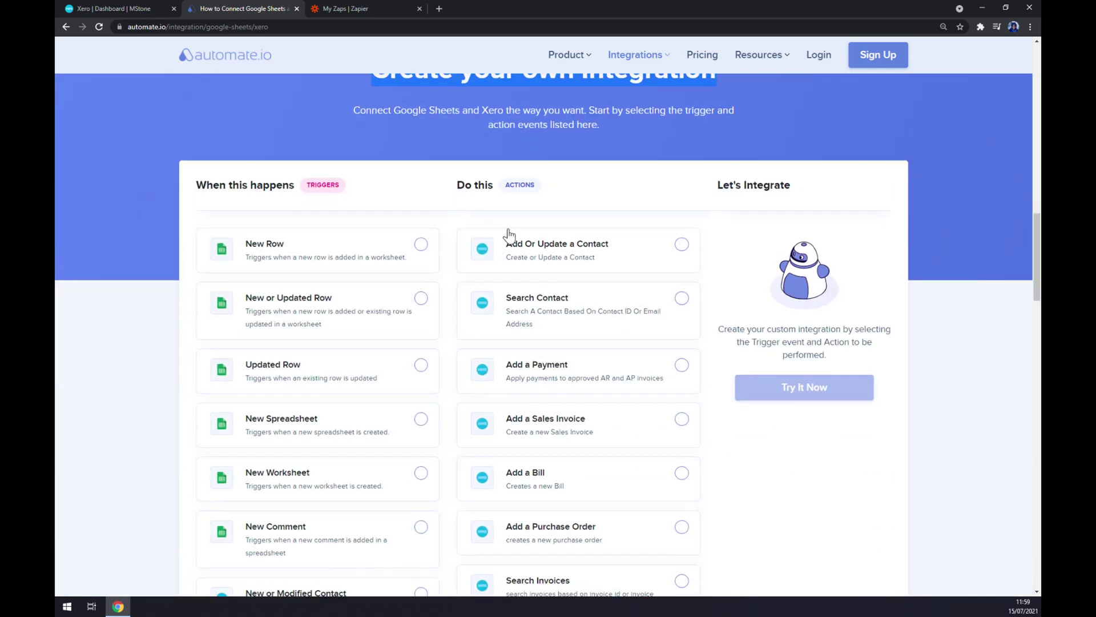
click(337, 192)
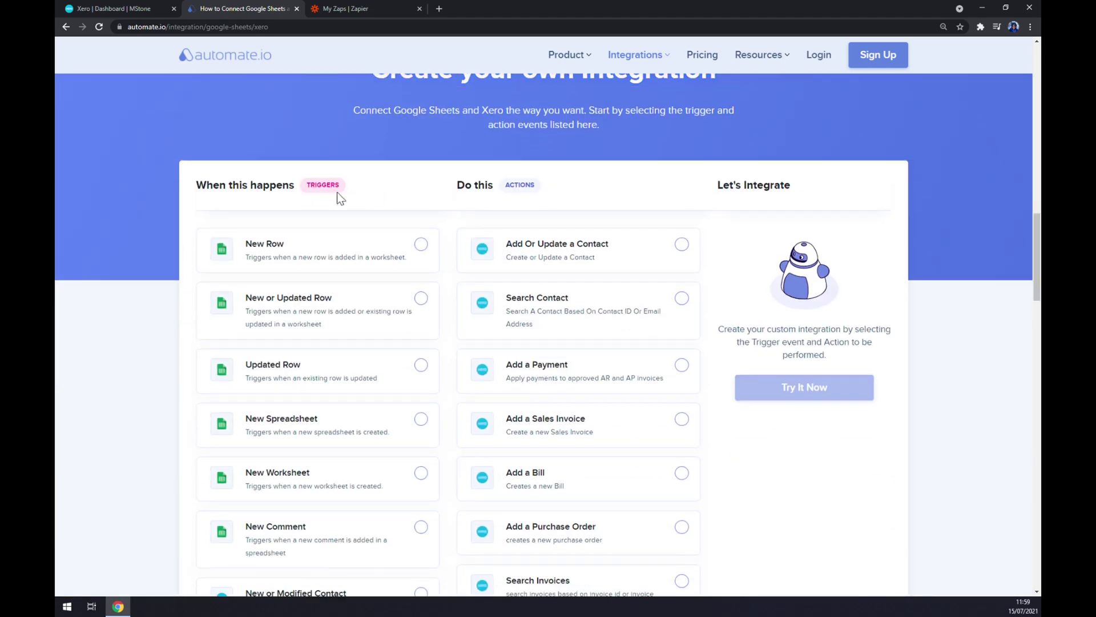
scroll(340, 214, down, 8)
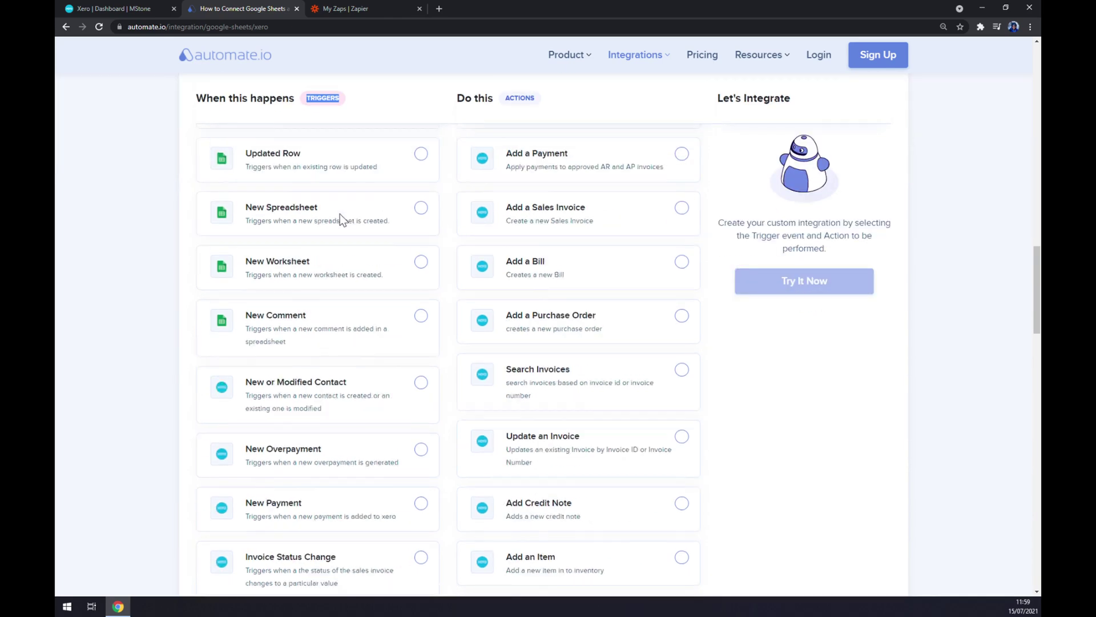
click(307, 212)
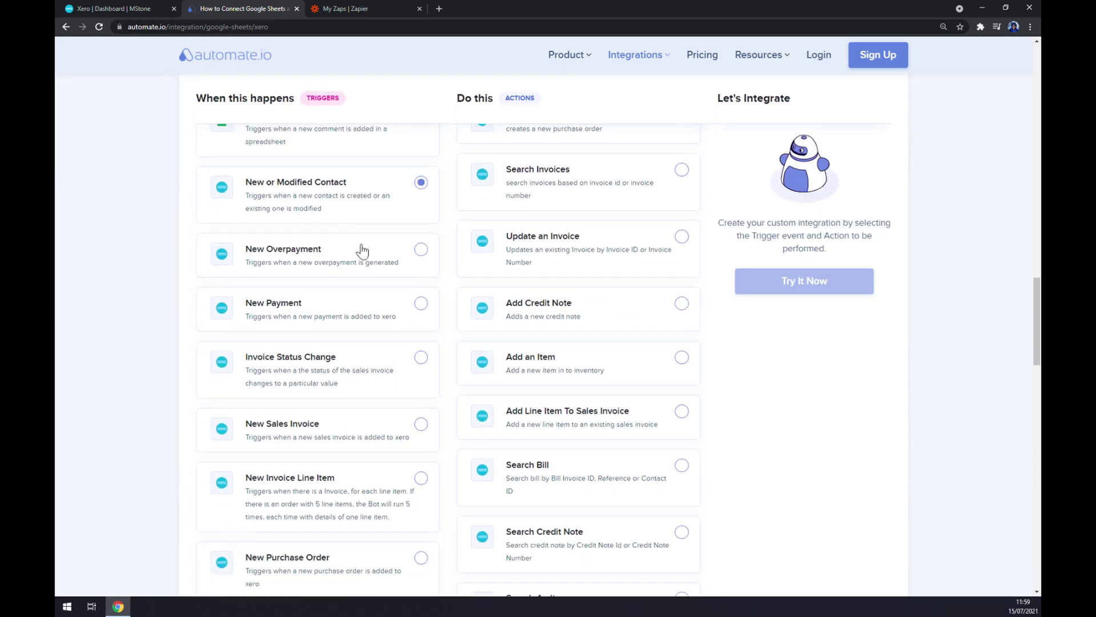
- Choose Add Row as the Google Sheets action
scroll(364, 249, down, 6)
scroll(365, 251, up, 7)
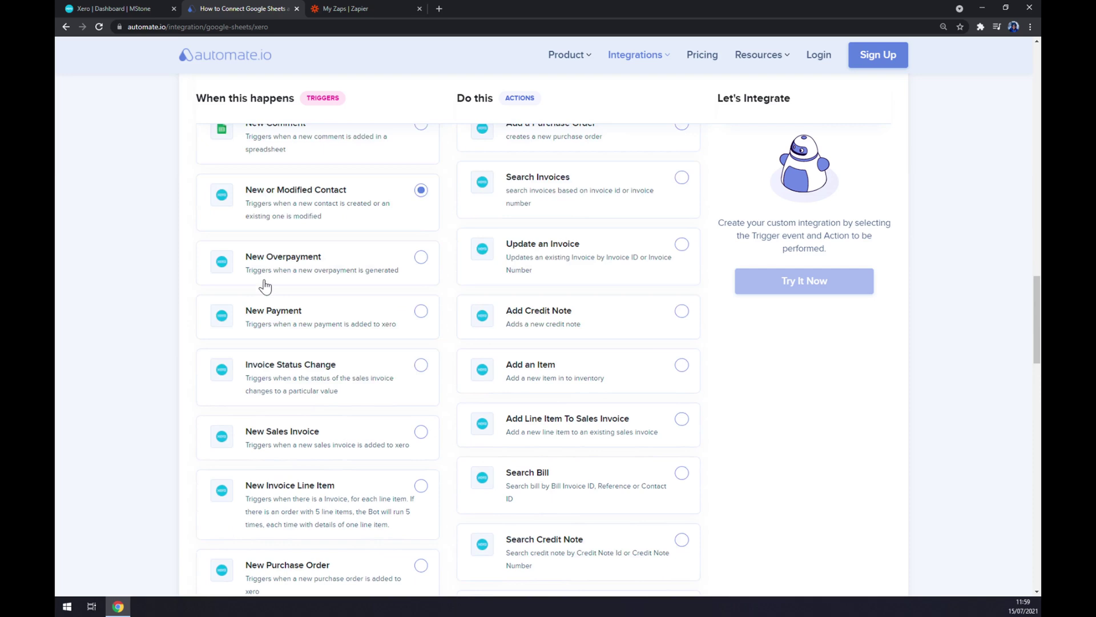
scroll(265, 284, down, 5)
scroll(274, 283, up, 6)
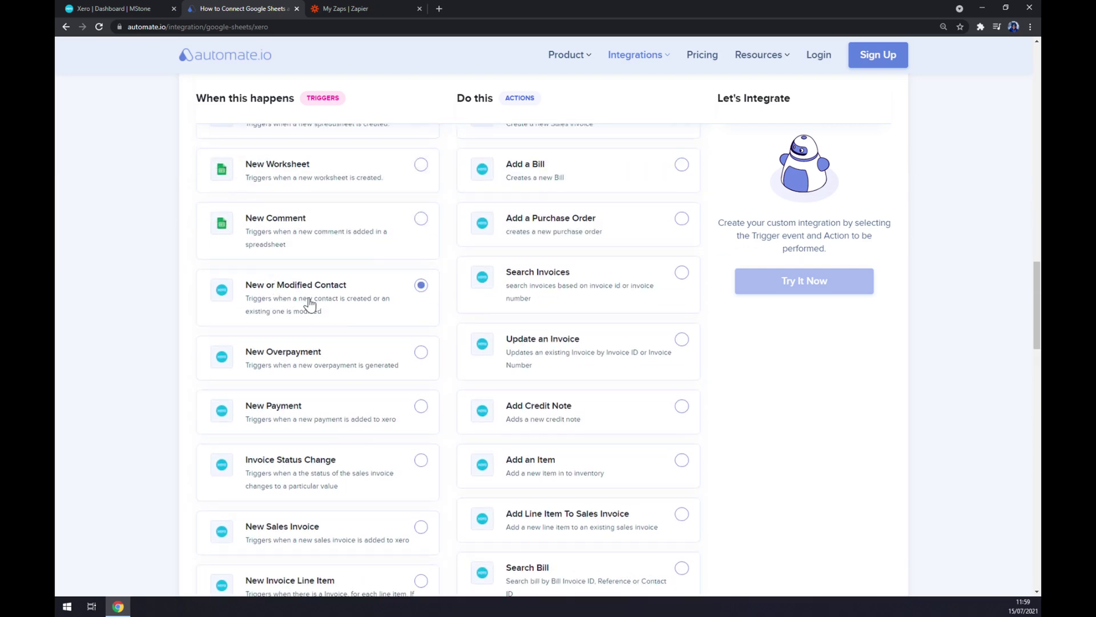
scroll(588, 274, up, 5)
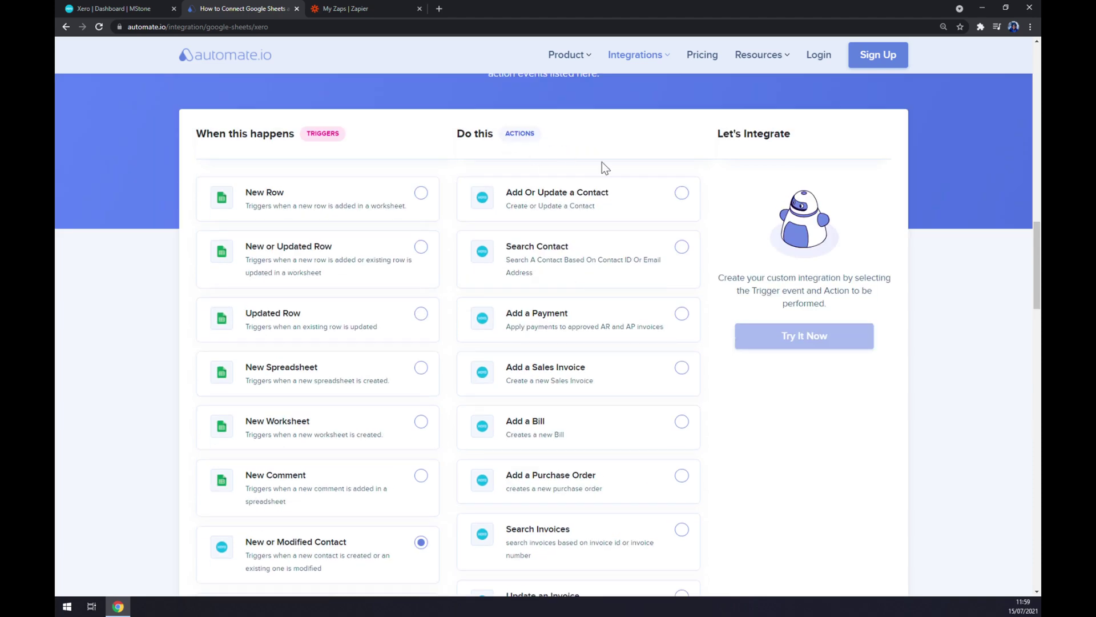
scroll(653, 248, down, 7)
scroll(651, 248, down, 6)
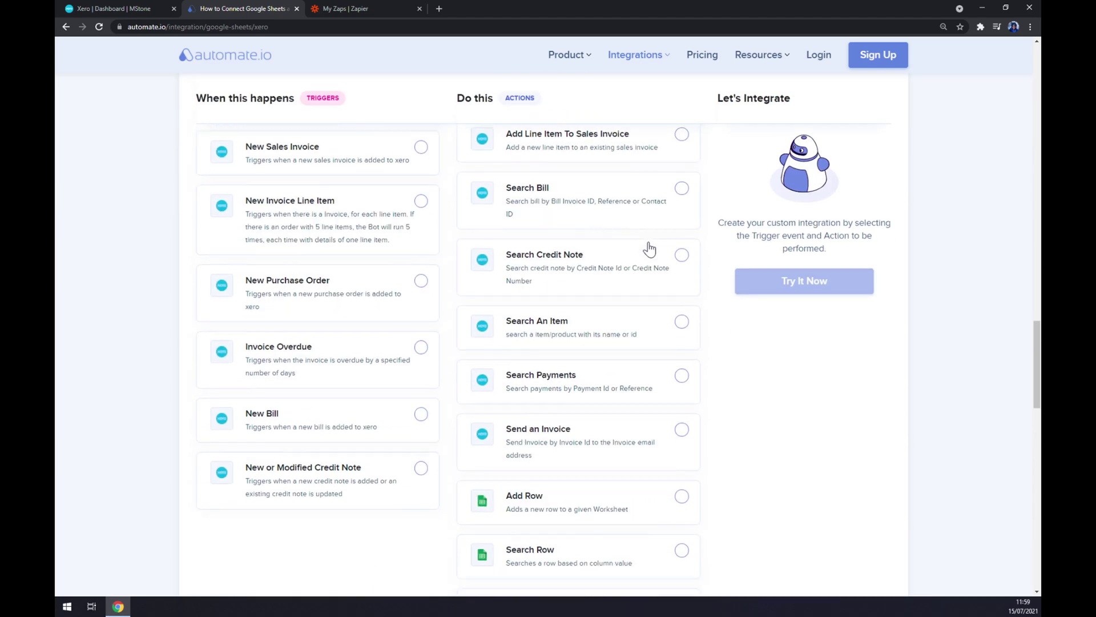
click(574, 419)
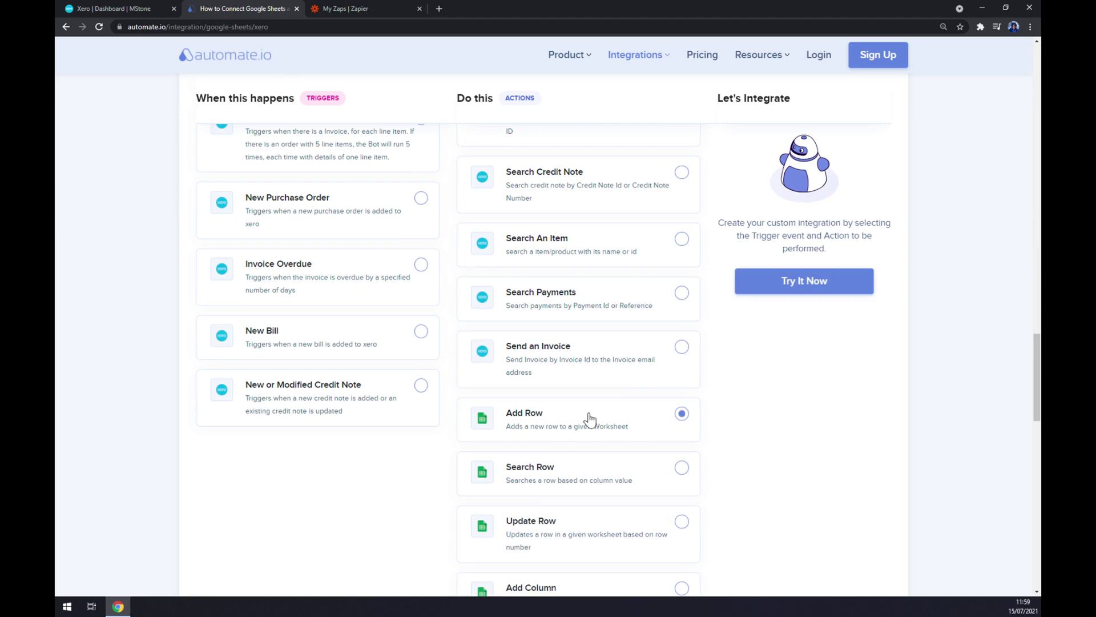
scroll(583, 419, down, 4)
scroll(581, 345, up, 1)
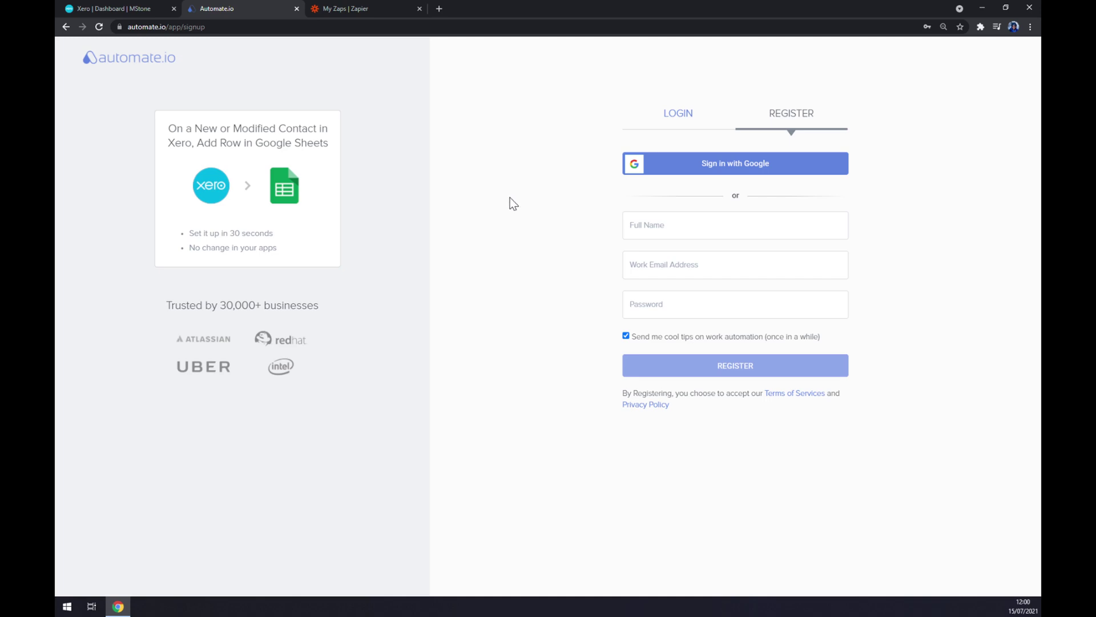
- Create a new Zap named 'xero to sheets' and search 'xero' as its trigger app
click(380, 8)
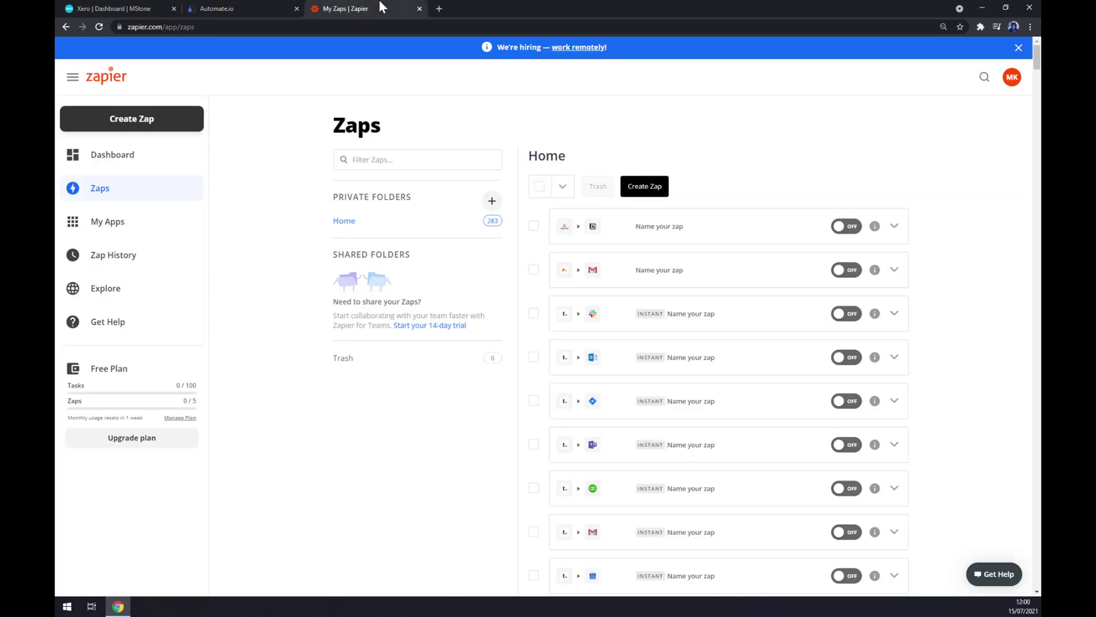
click(196, 127)
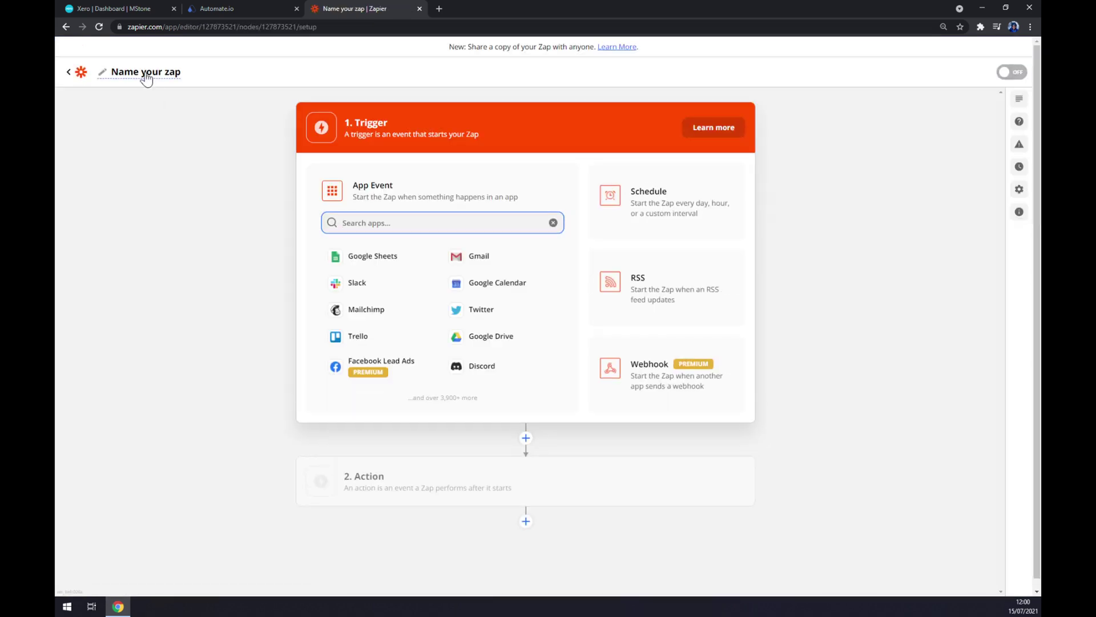
click(145, 74)
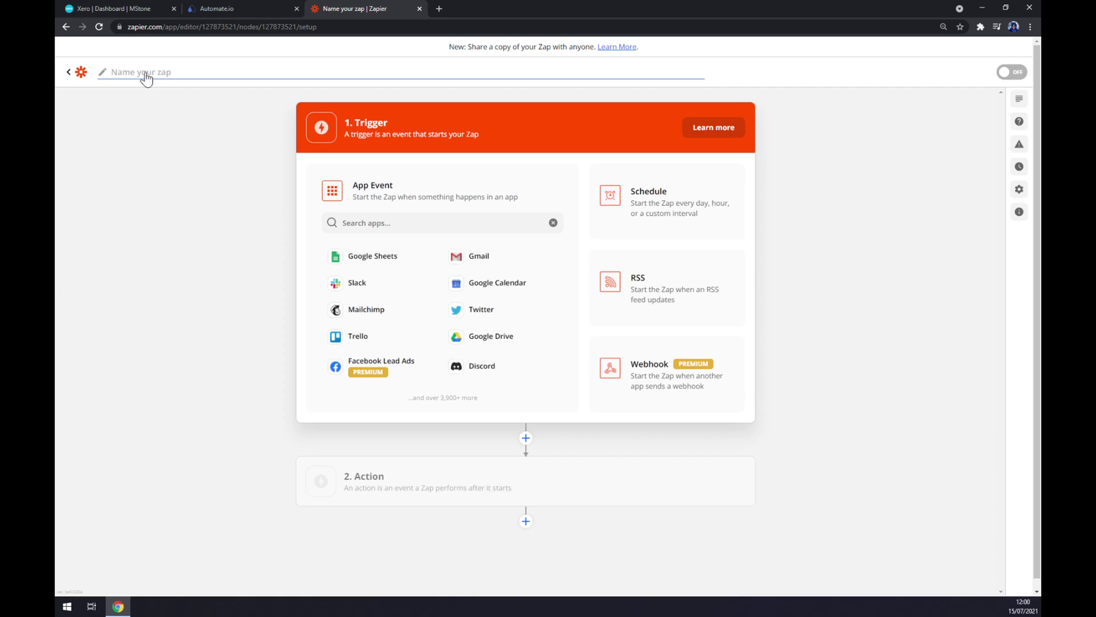
text(xero to sheets)
key(Return)
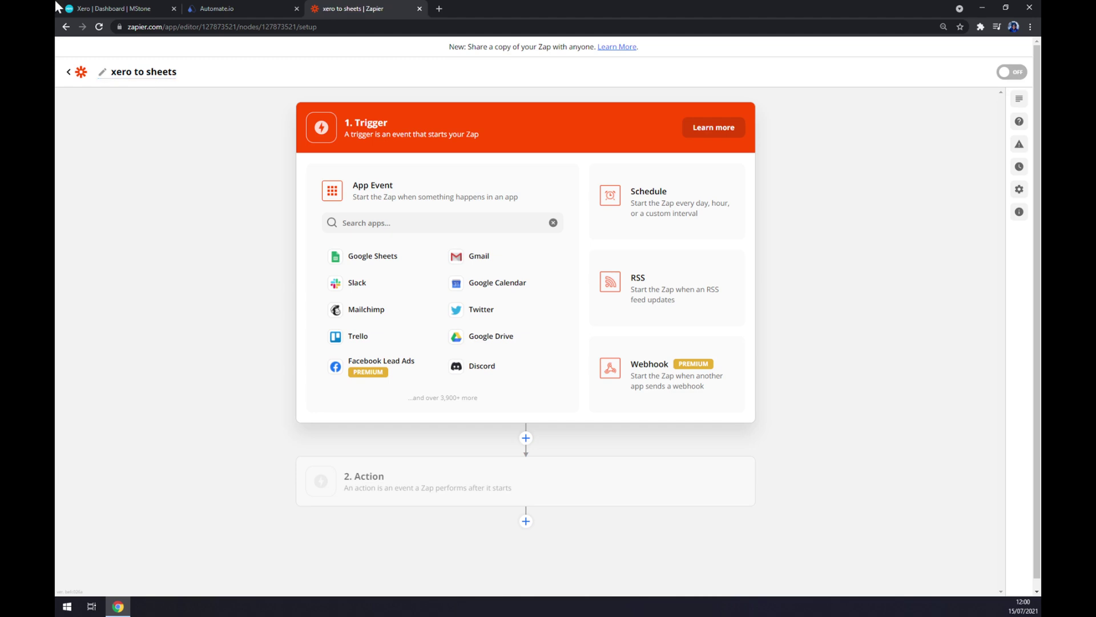
click(403, 222)
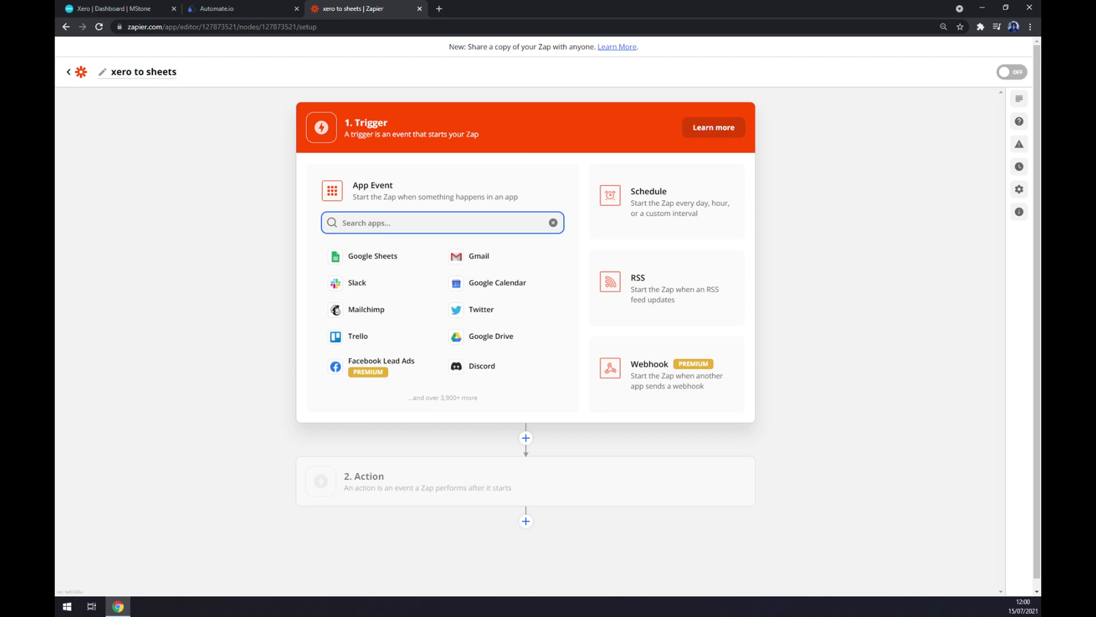
text(xero)
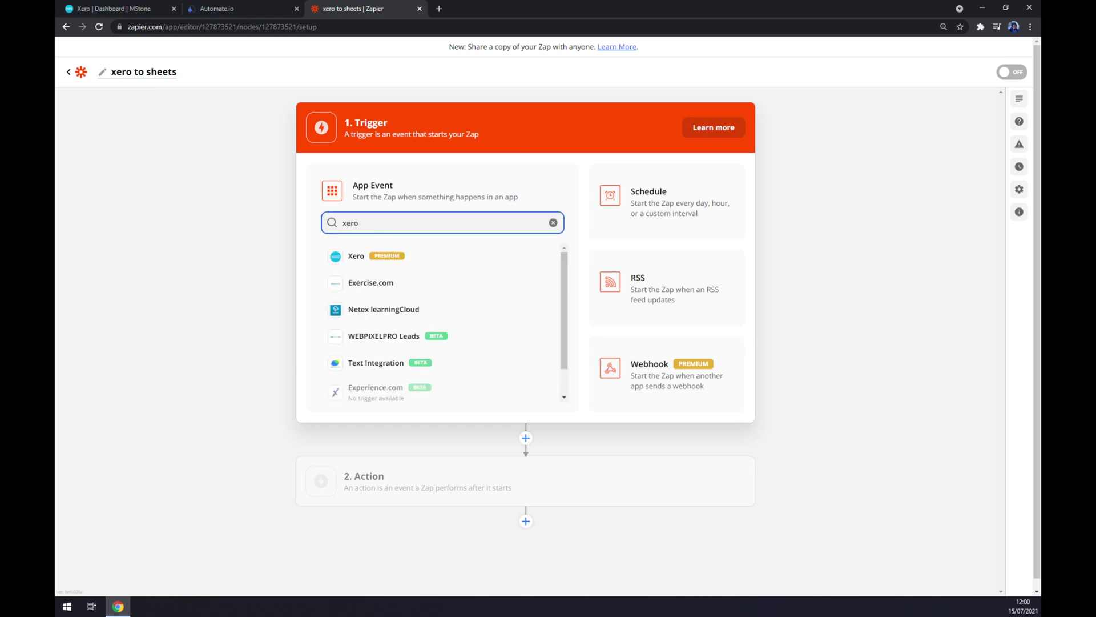
- Set the trigger to Xero's New Bill event and connect the Xero account
click(390, 256)
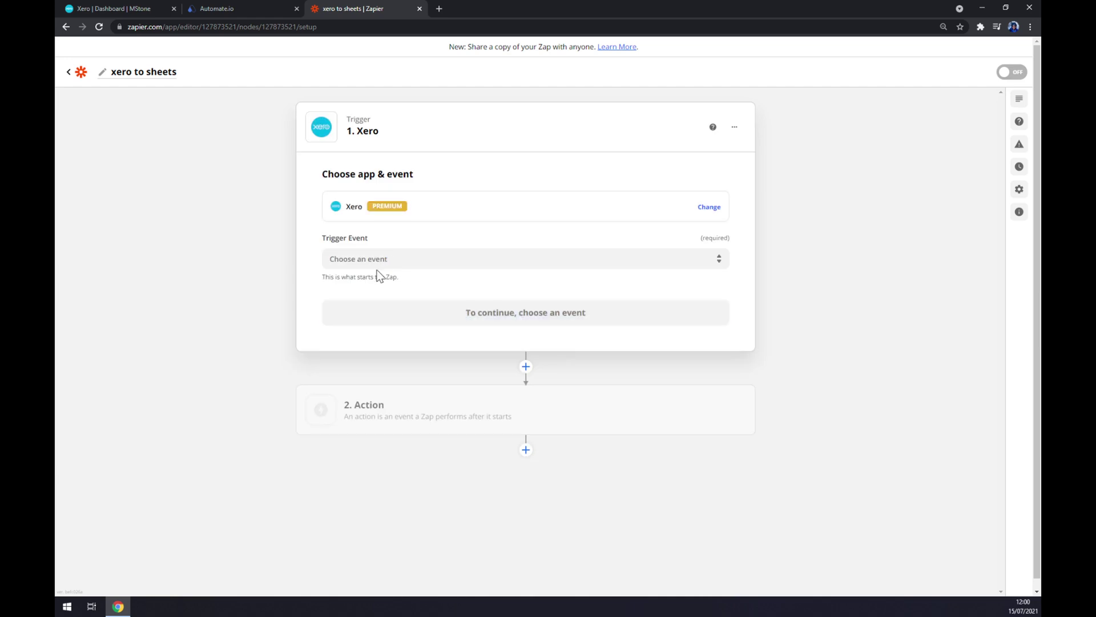
click(377, 260)
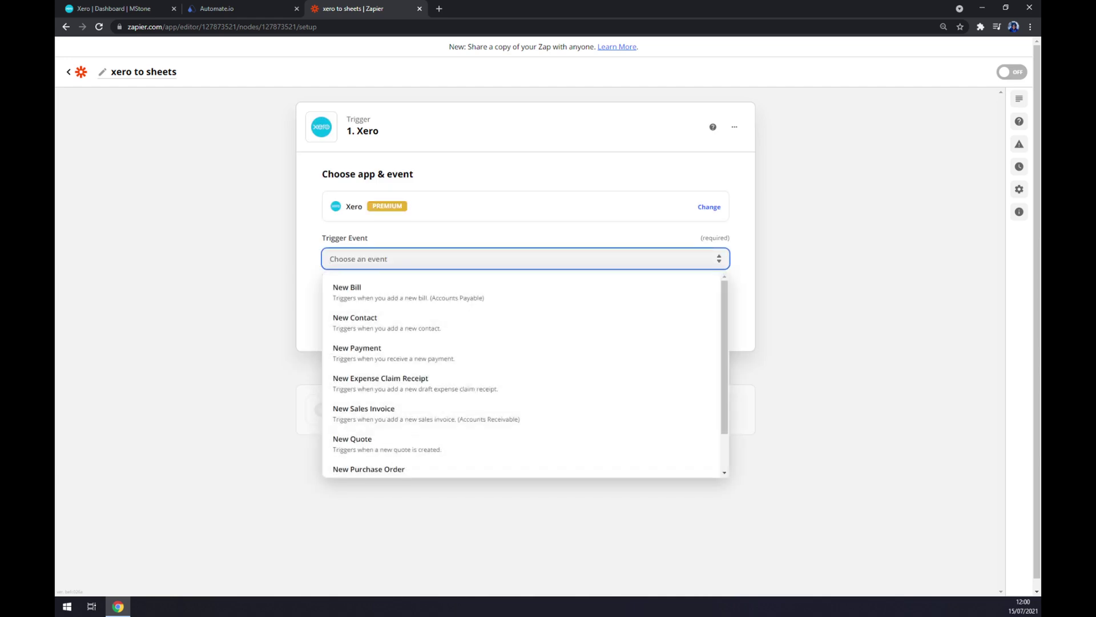
click(378, 298)
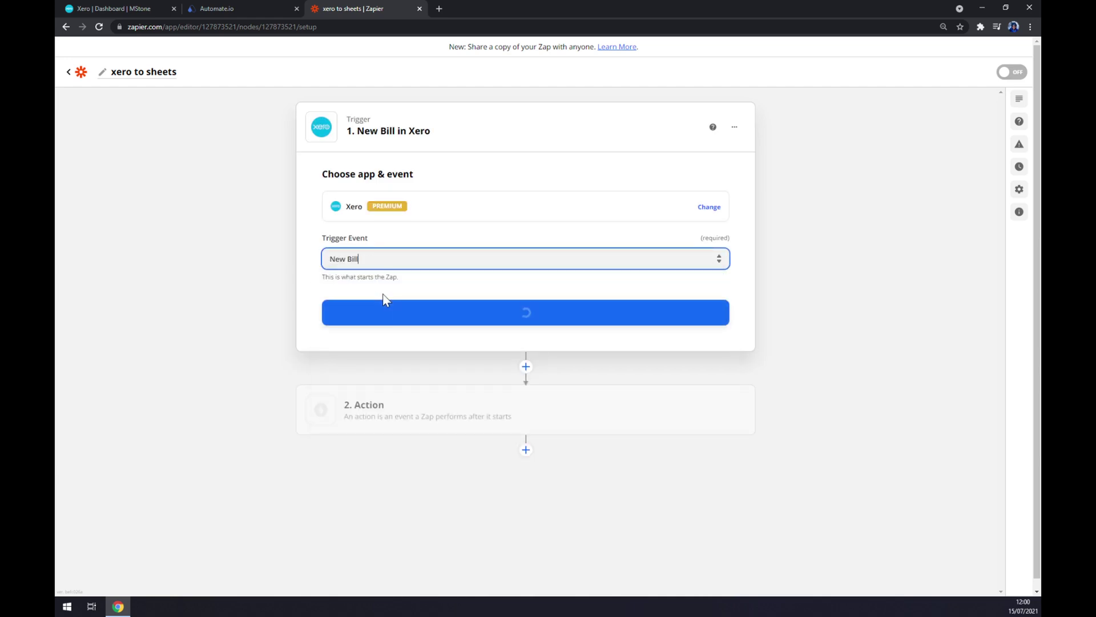
click(393, 317)
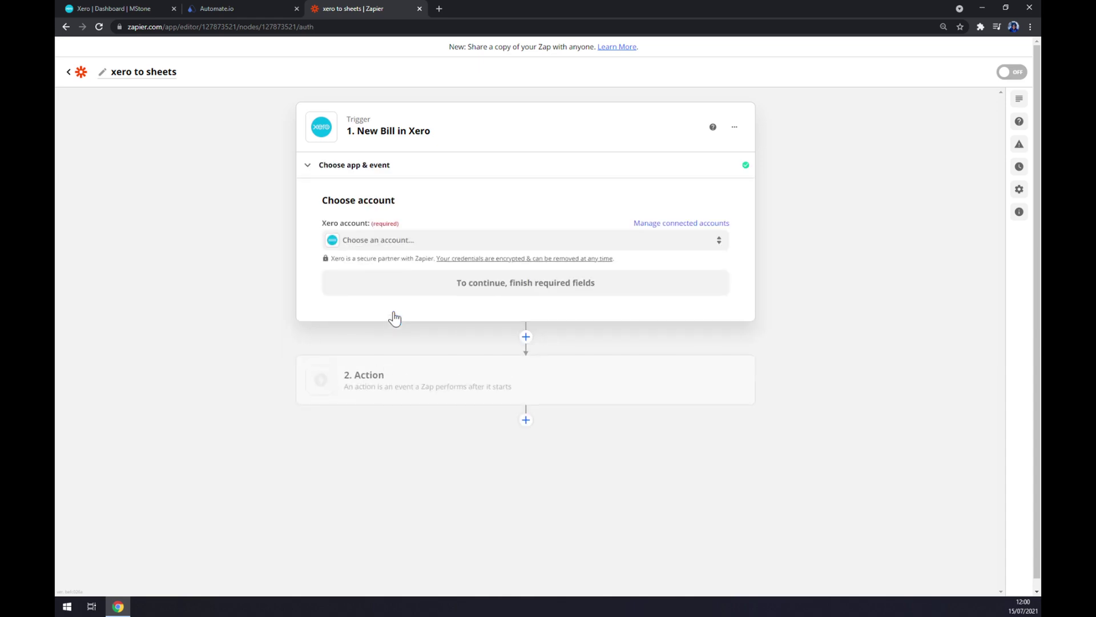
click(374, 241)
click(374, 337)
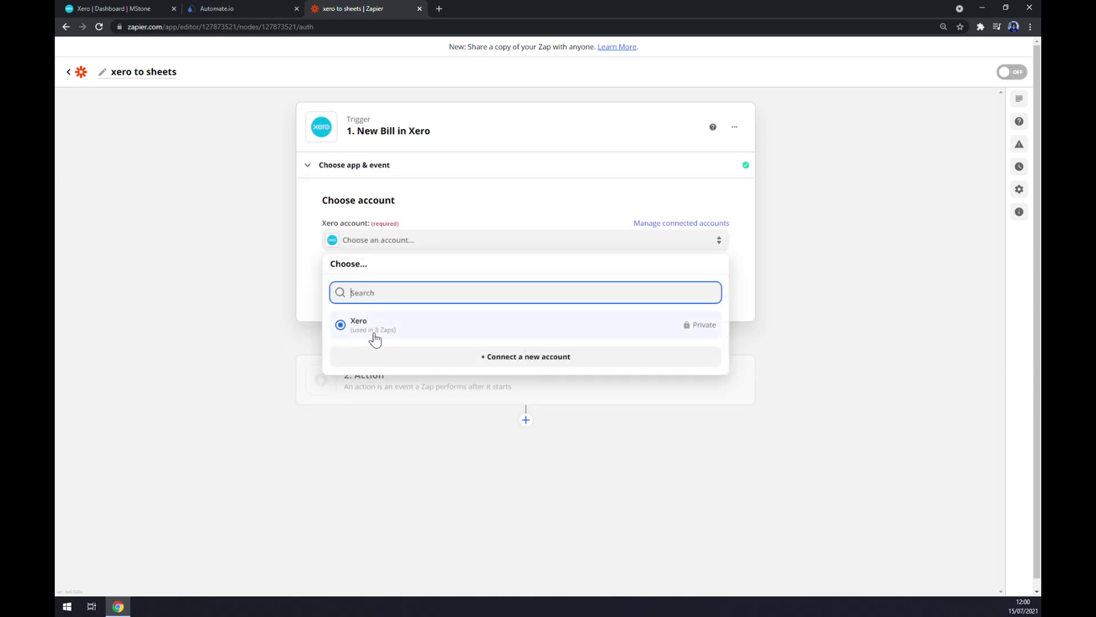
click(374, 337)
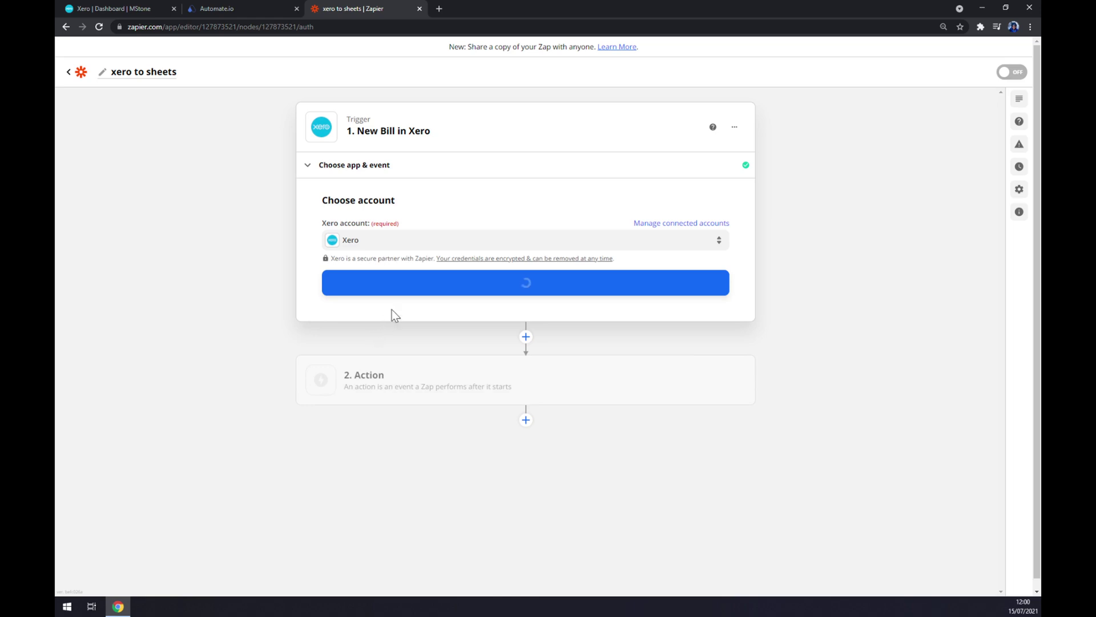
click(418, 291)
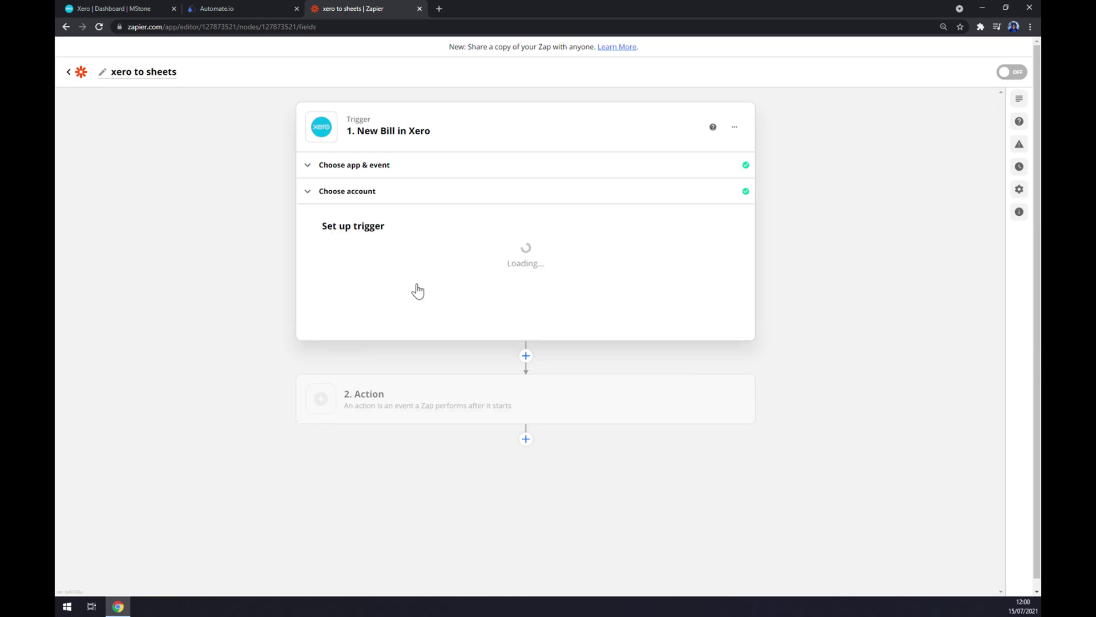
- Set the trigger's Organization to the connected Xero organisation and Status to All, then save
click(350, 265)
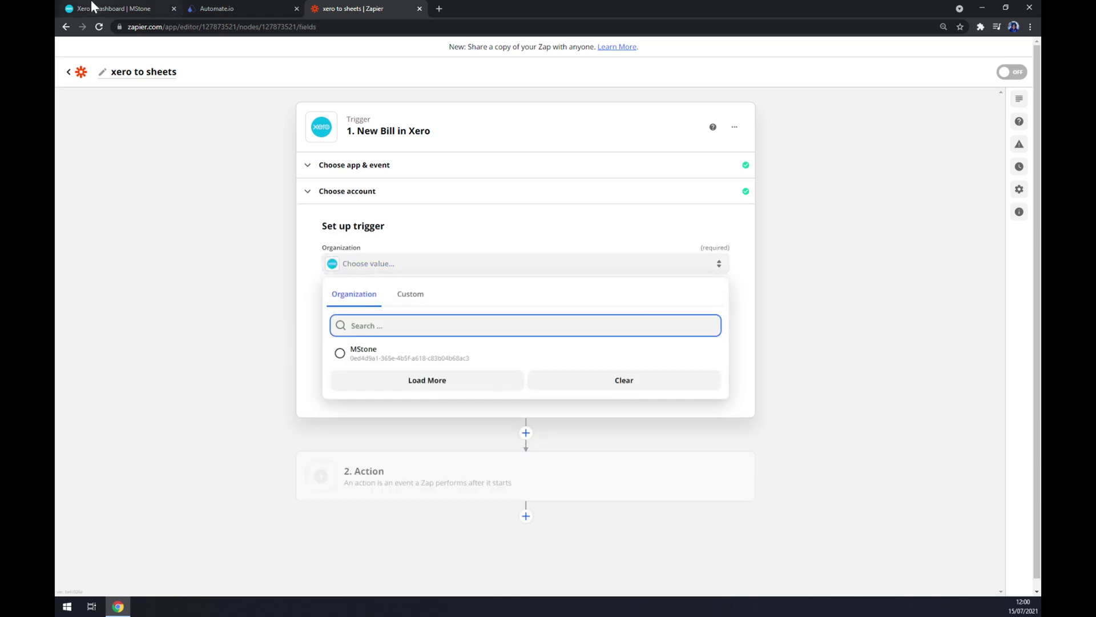
click(113, 8)
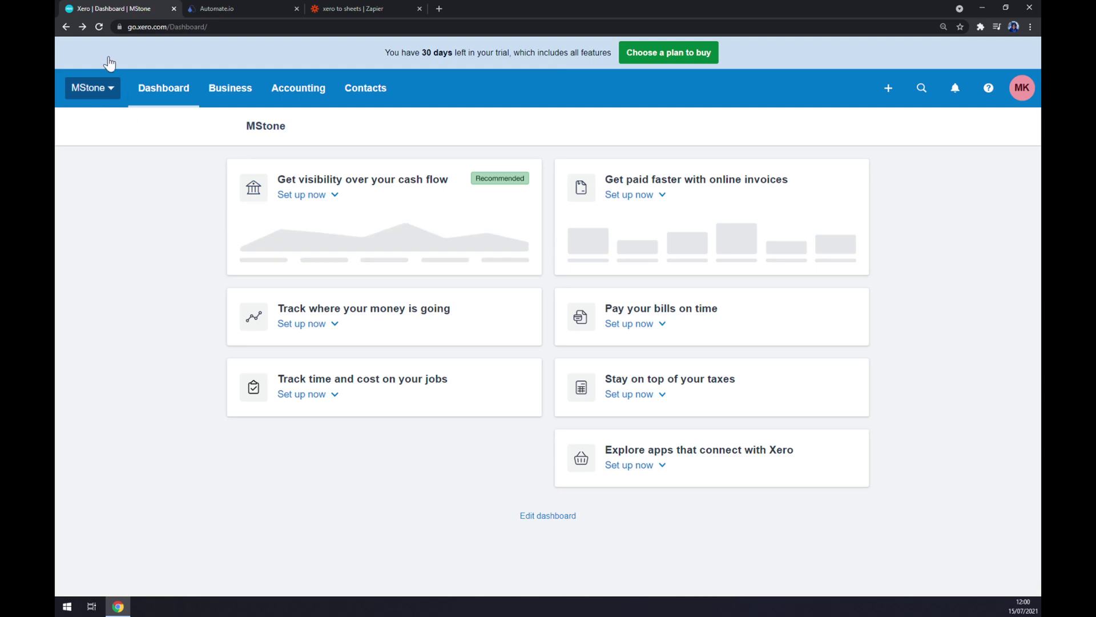
click(113, 89)
click(380, 470)
click(336, 8)
click(356, 273)
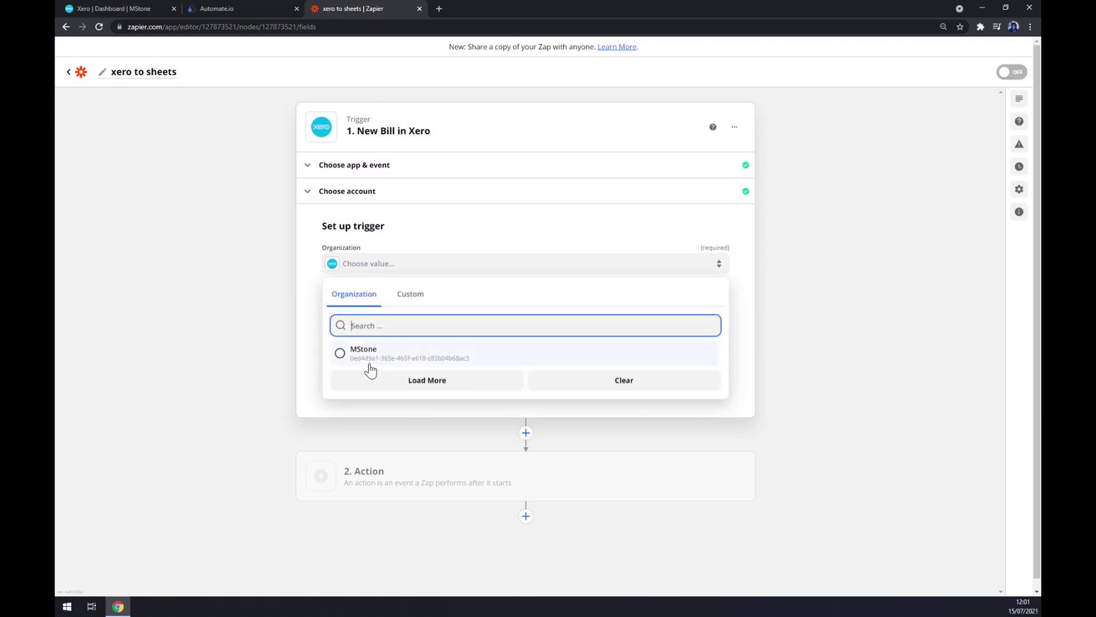
click(367, 360)
click(358, 309)
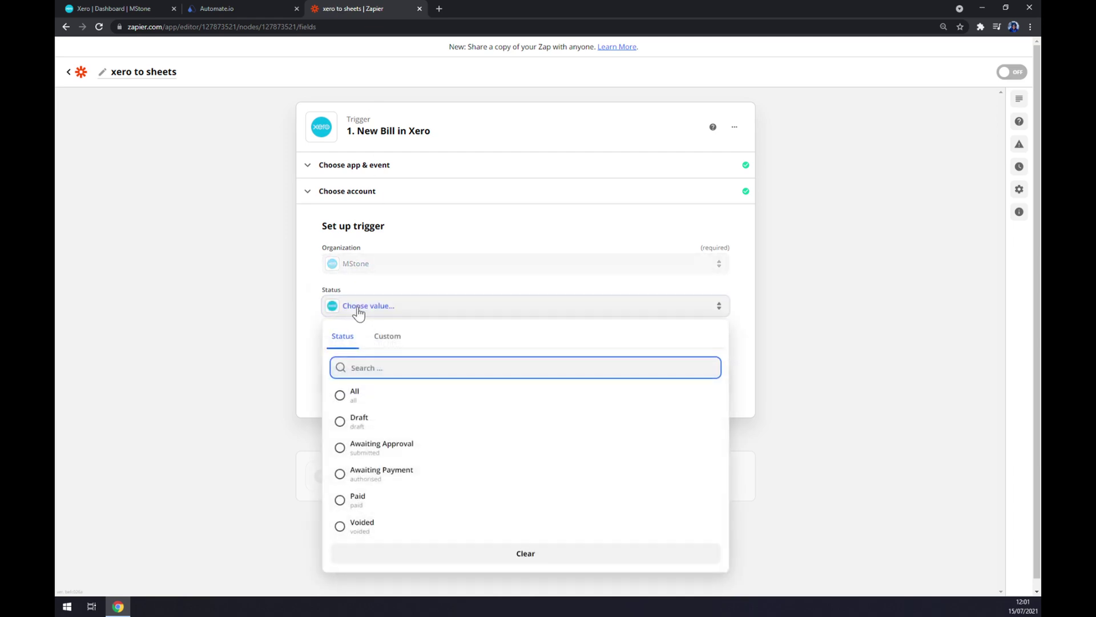
click(372, 395)
click(470, 375)
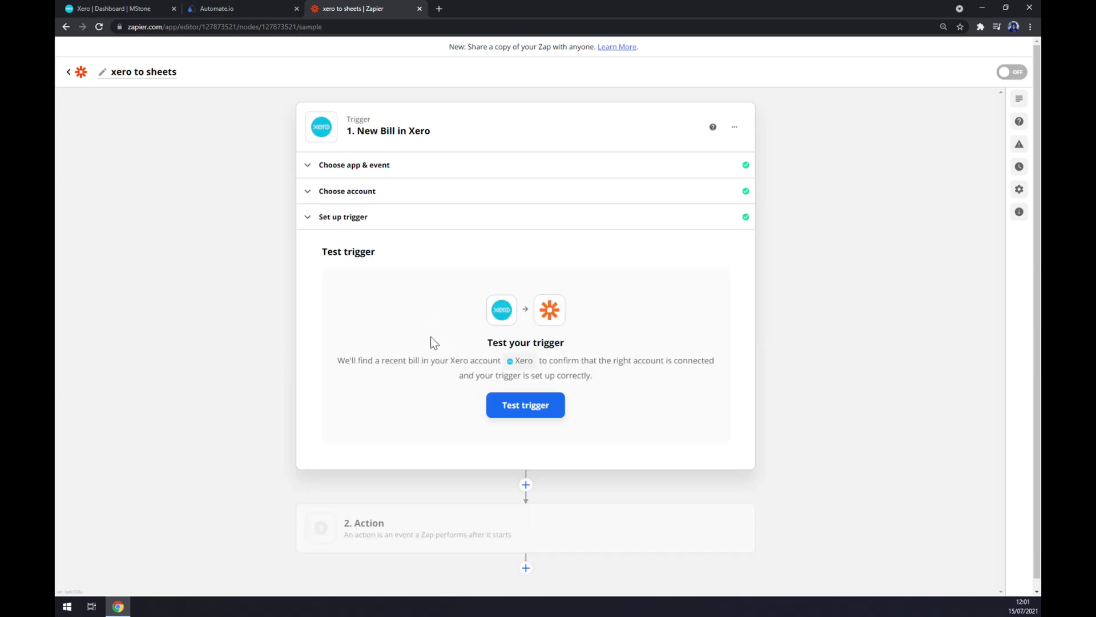
click(443, 528)
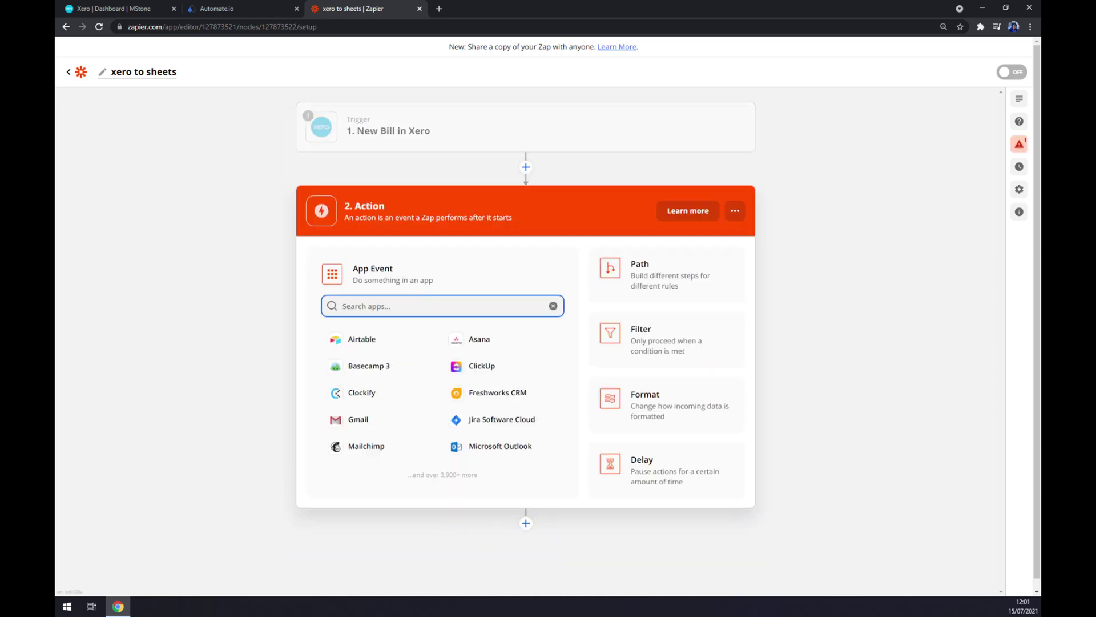
- Make the action Google Sheets' Create Spreadsheet Row event and continue to account sign-in
text(sheet)
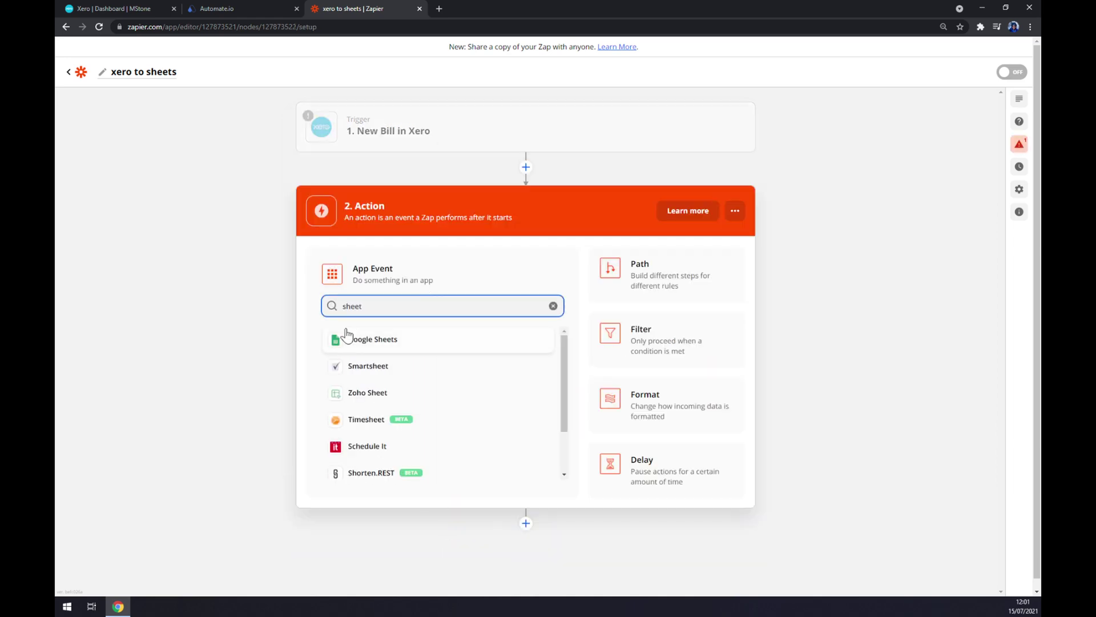
click(347, 338)
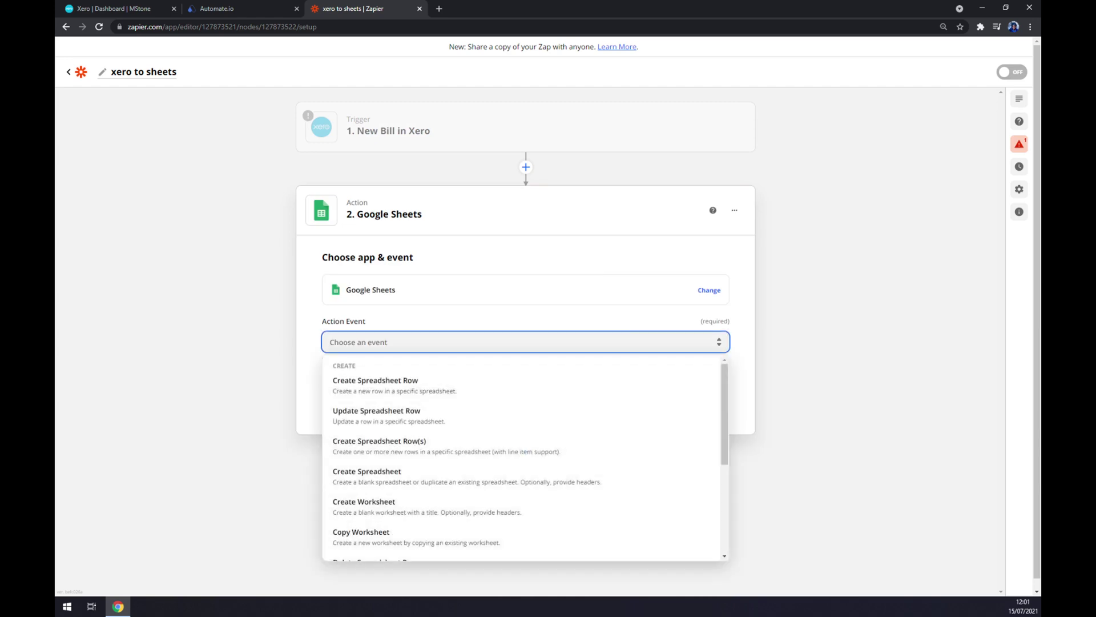
click(406, 391)
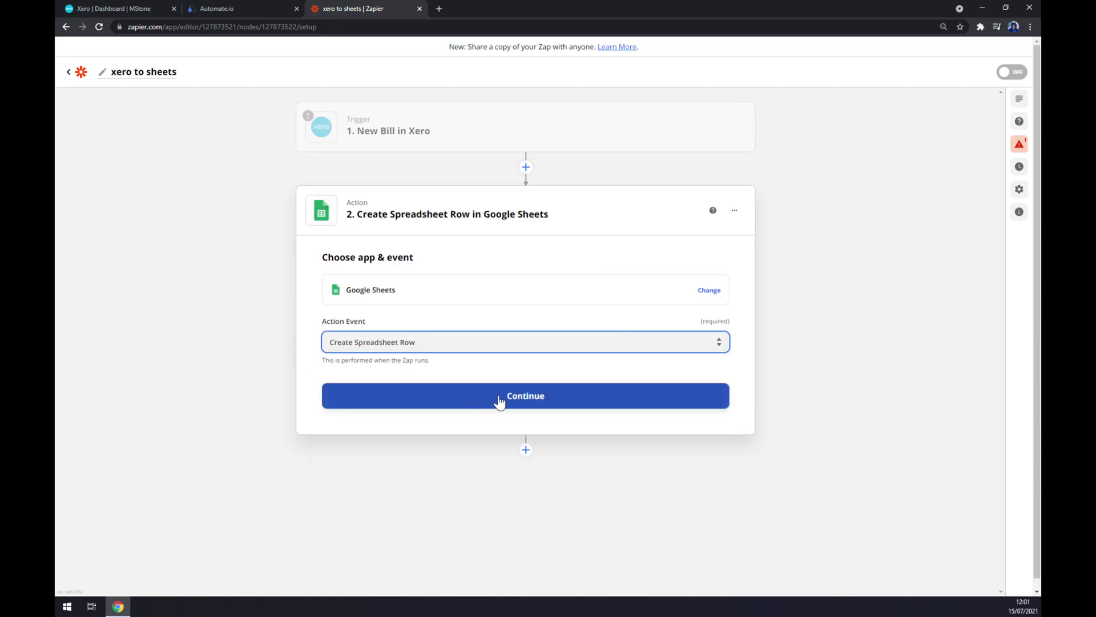
click(501, 399)
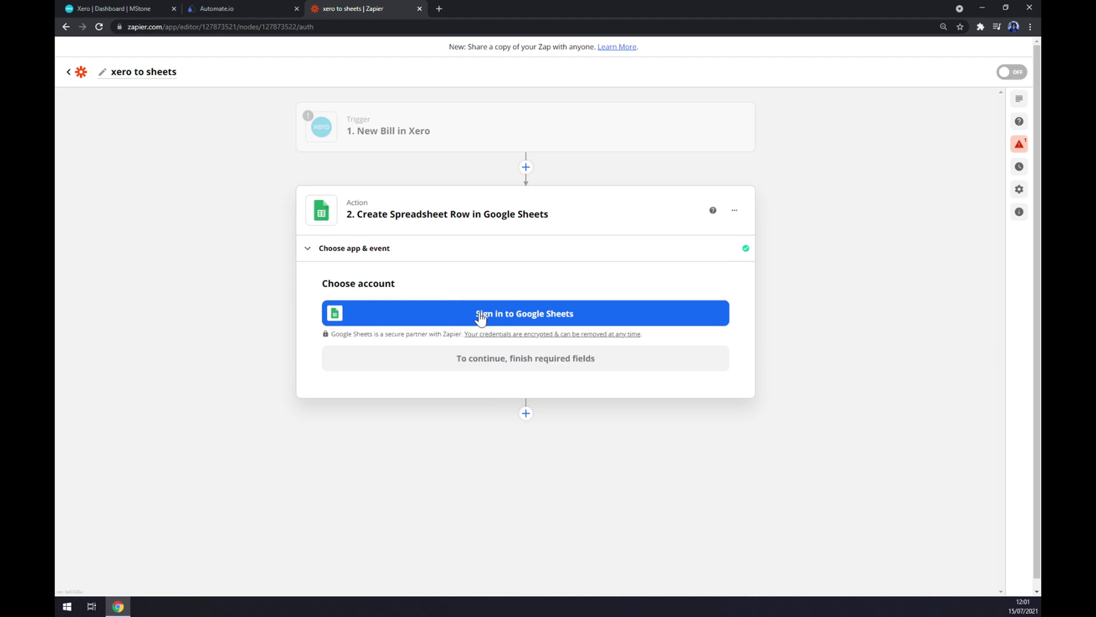